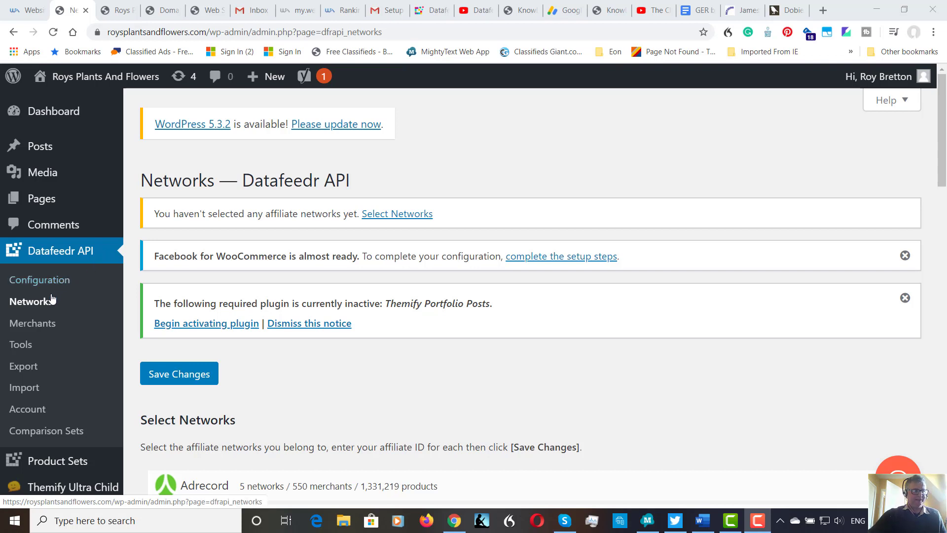
Step: Enable the ClickBank network alongside Webgains UK with its affiliate ID entered
{"action": "scroll", "coordinate": [206, 296], "scroll_direction": "down", "scroll_amount": 3}
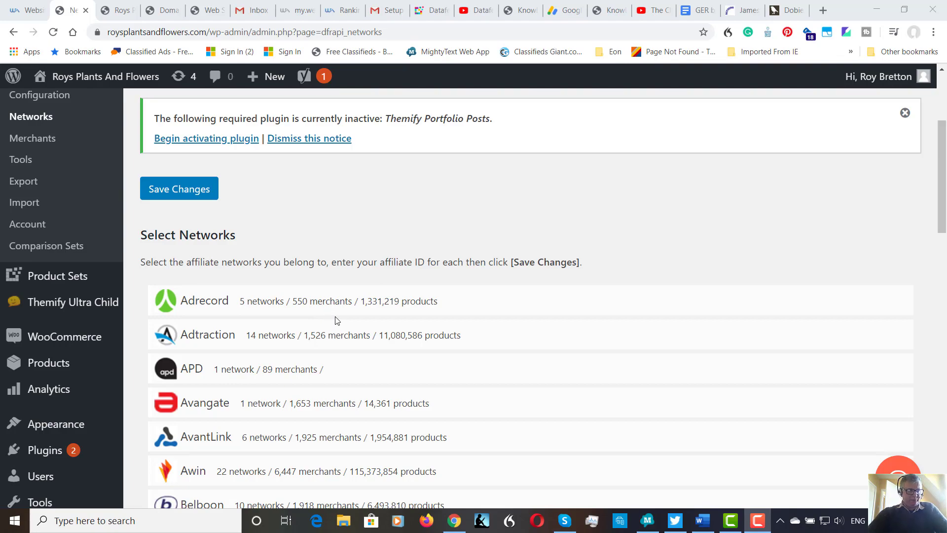
{"action": "scroll", "coordinate": [336, 321], "scroll_direction": "down", "scroll_amount": 7}
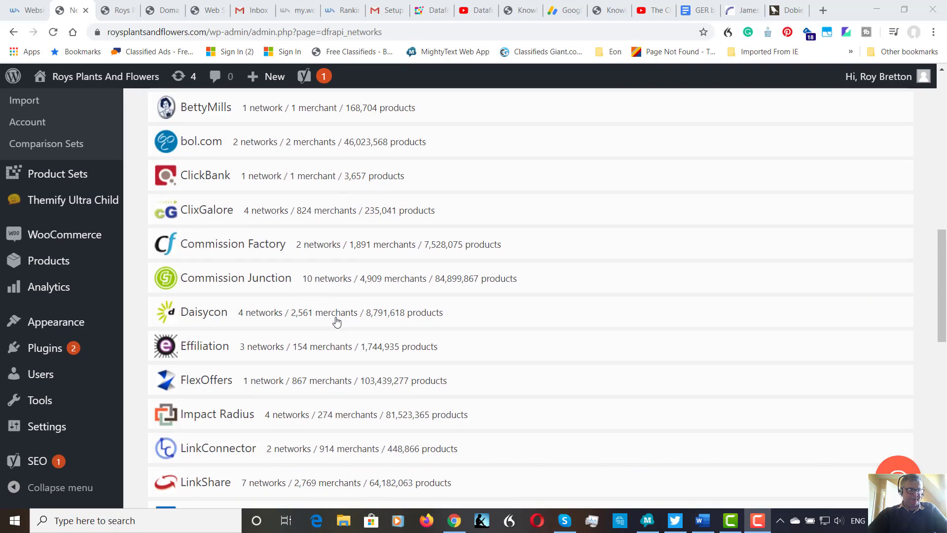
{"action": "scroll", "coordinate": [336, 322], "scroll_direction": "down", "scroll_amount": 6}
{"action": "scroll", "coordinate": [336, 321], "scroll_direction": "down", "scroll_amount": 2}
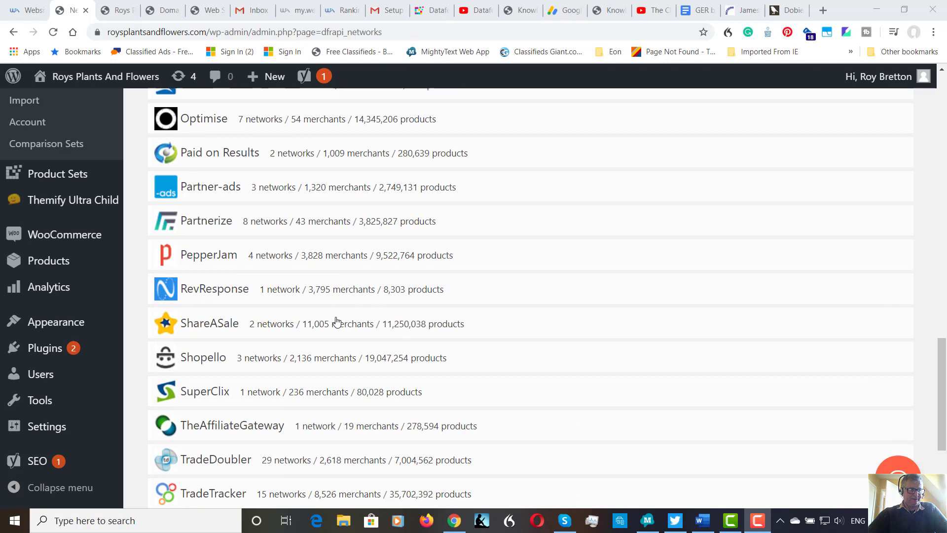
{"action": "scroll", "coordinate": [336, 322], "scroll_direction": "down", "scroll_amount": 2}
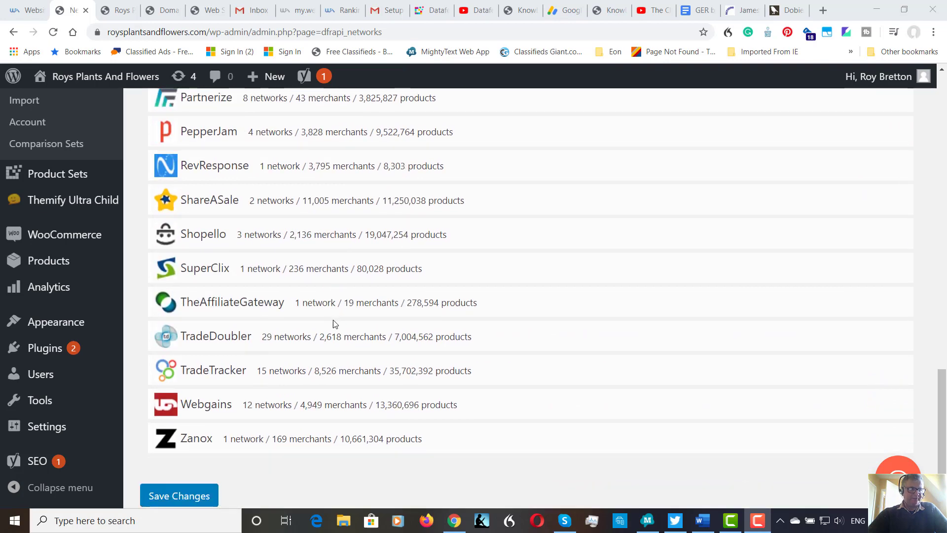
{"action": "scroll", "coordinate": [337, 322], "scroll_direction": "up", "scroll_amount": 4}
{"action": "scroll", "coordinate": [335, 323], "scroll_direction": "up", "scroll_amount": 7}
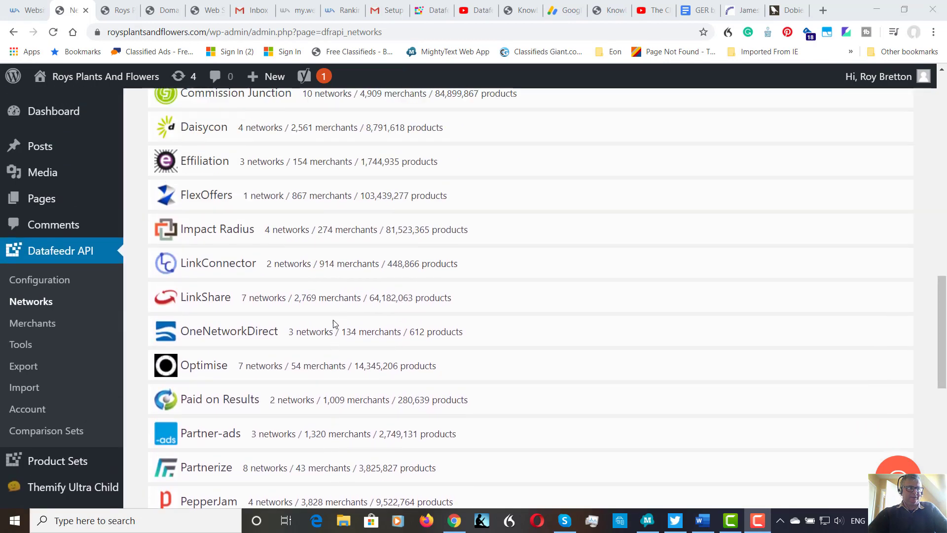
{"action": "scroll", "coordinate": [335, 324], "scroll_direction": "up", "scroll_amount": 1}
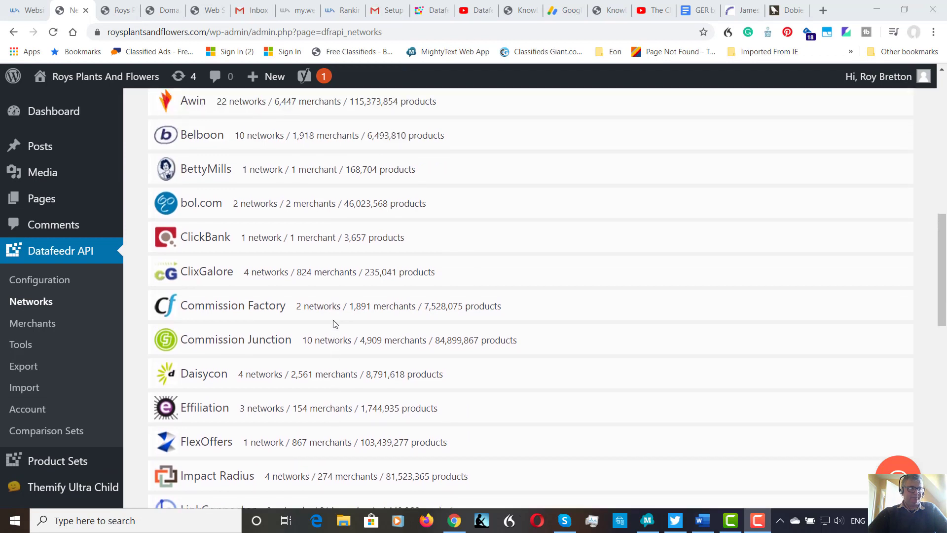
{"action": "left_click", "coordinate": [217, 239]}
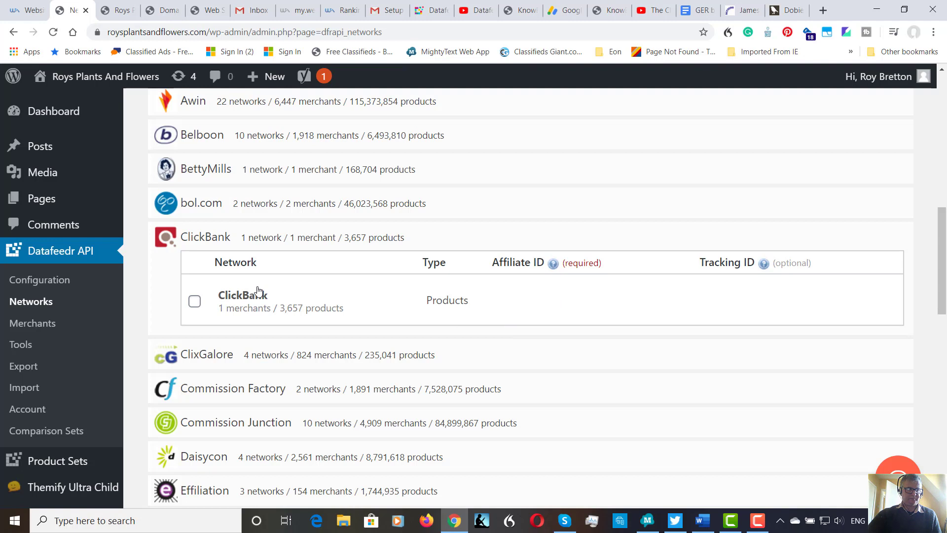
{"action": "left_click", "coordinate": [195, 302]}
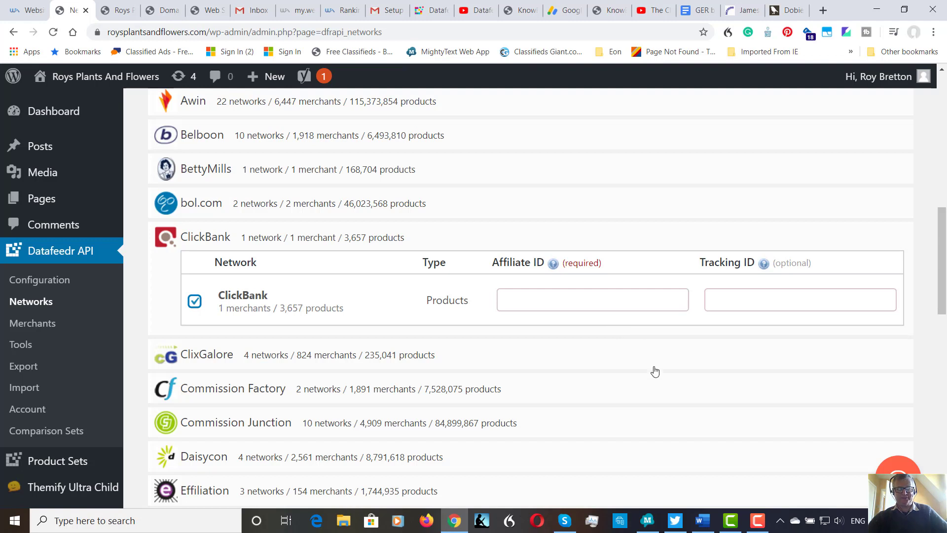
{"action": "left_click", "coordinate": [759, 519]}
{"action": "mouse_move", "coordinate": [759, 521]}
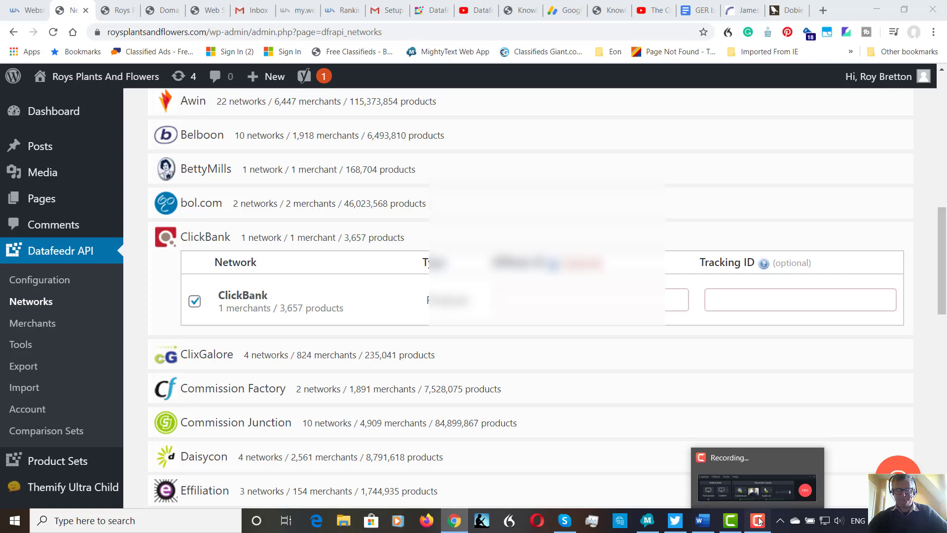
{"action": "left_click", "coordinate": [759, 521]}
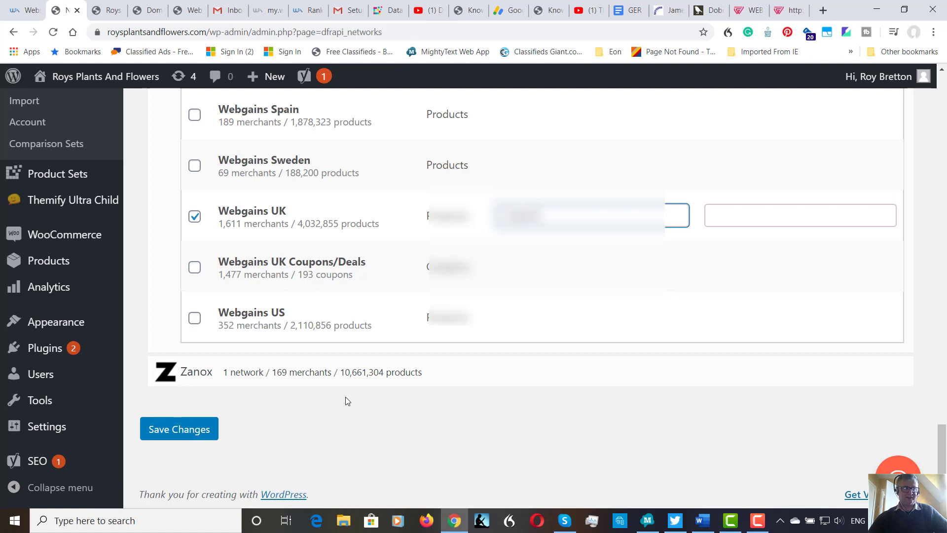
Step: Save the network selections and review the list of selected networks
{"action": "left_click", "coordinate": [179, 432]}
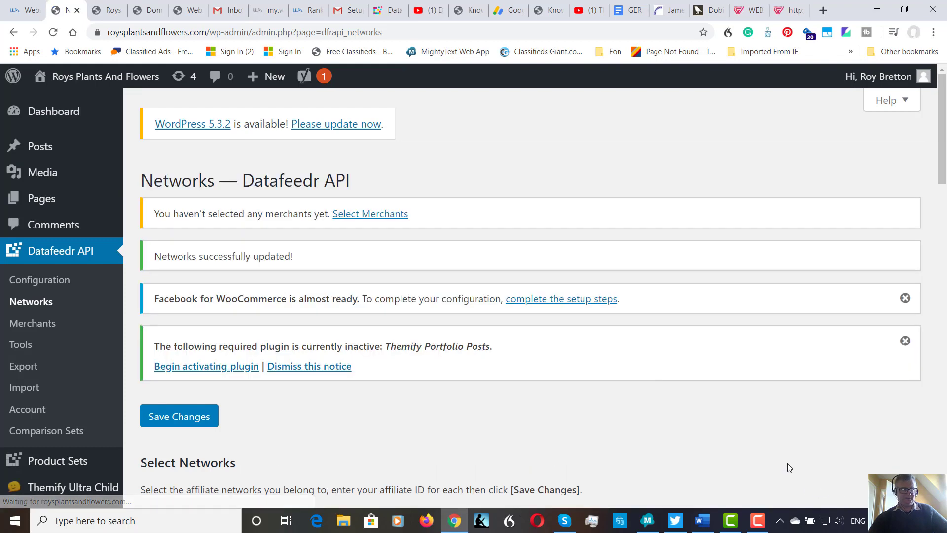
{"action": "scroll", "coordinate": [791, 467], "scroll_direction": "down", "scroll_amount": 1}
{"action": "scroll", "coordinate": [793, 467], "scroll_direction": "down", "scroll_amount": 1}
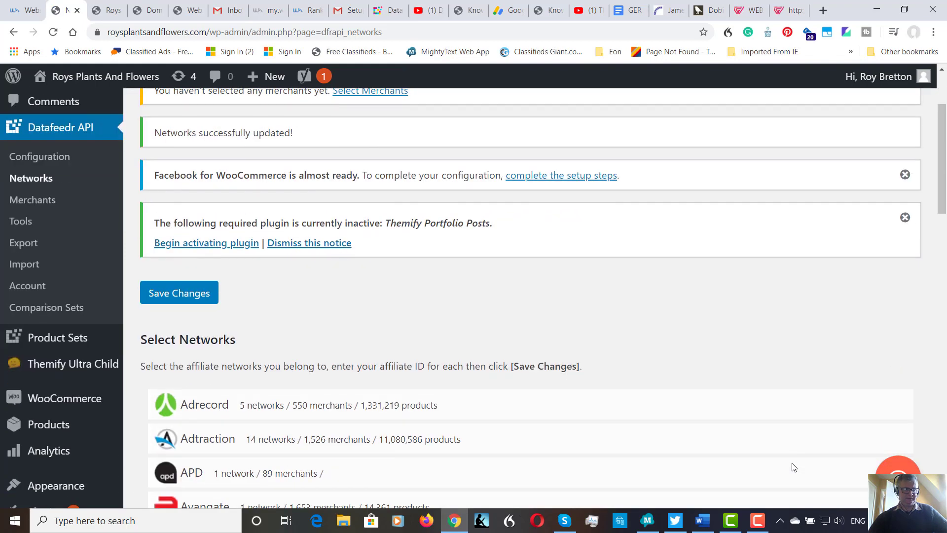
{"action": "scroll", "coordinate": [793, 468], "scroll_direction": "down", "scroll_amount": 4}
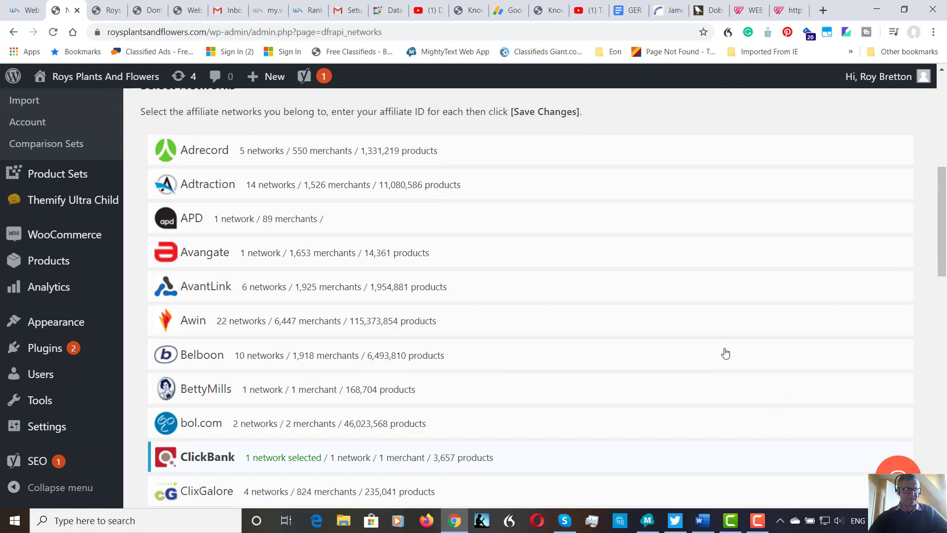
{"action": "scroll", "coordinate": [727, 355], "scroll_direction": "down", "scroll_amount": 2}
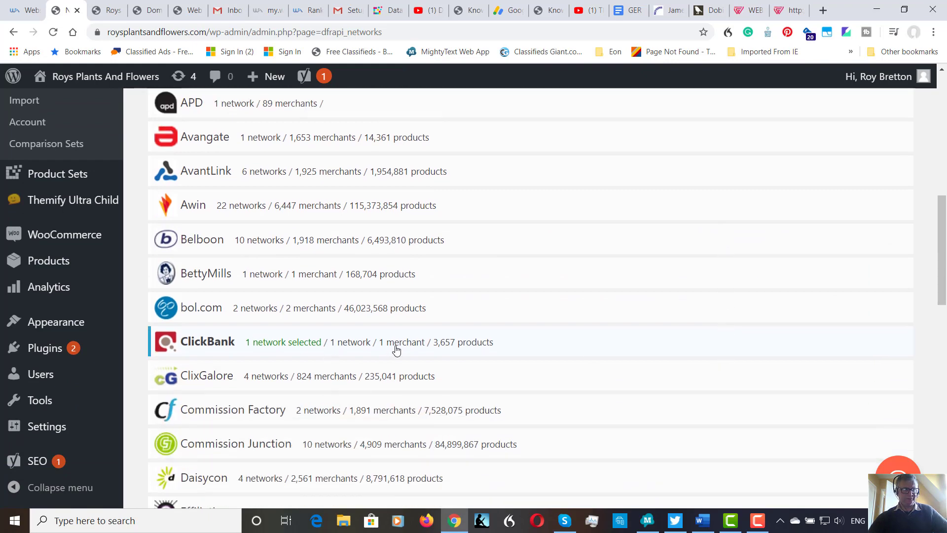
{"action": "scroll", "coordinate": [392, 351], "scroll_direction": "down", "scroll_amount": 3}
{"action": "scroll", "coordinate": [395, 355], "scroll_direction": "down", "scroll_amount": 6}
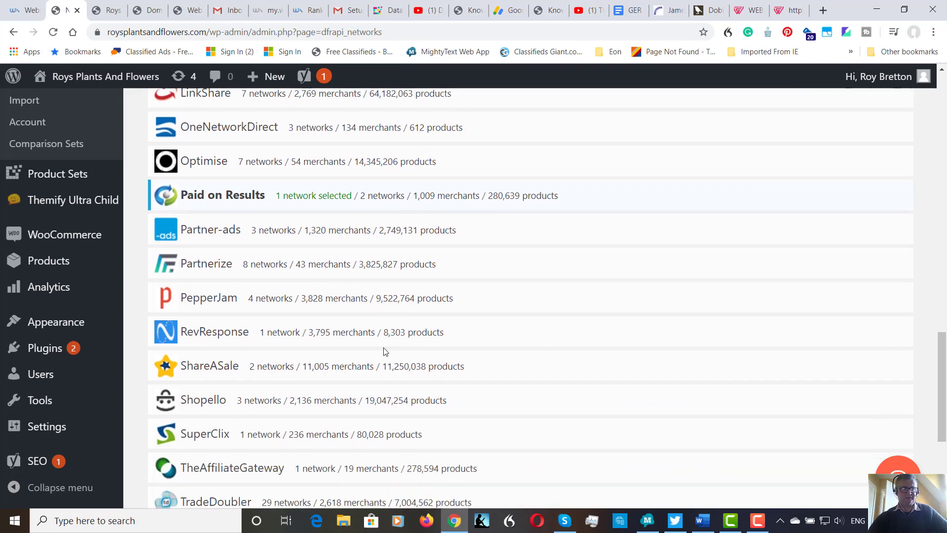
{"action": "scroll", "coordinate": [386, 357], "scroll_direction": "down", "scroll_amount": 5}
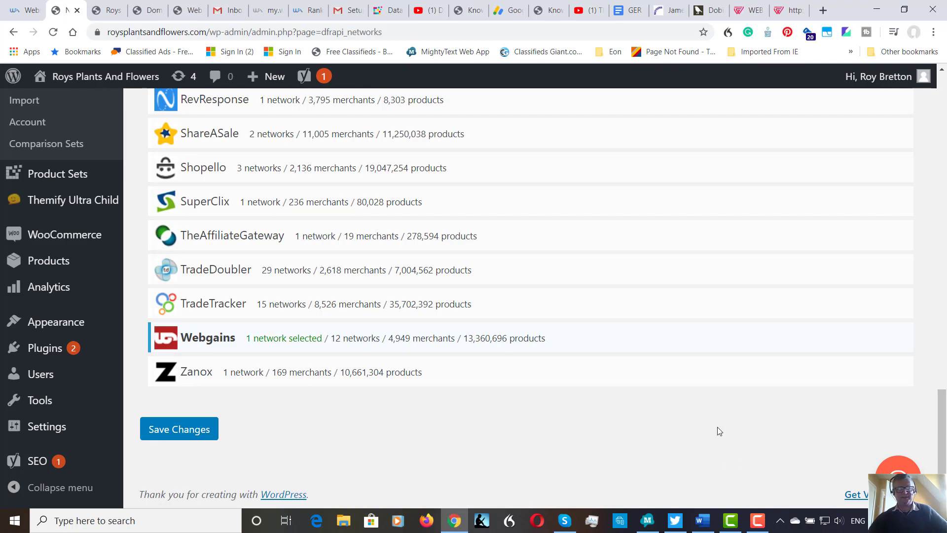
Step: Return to the Networks page showing Webgains with 1 network selected
{"action": "mouse_move", "coordinate": [758, 520]}
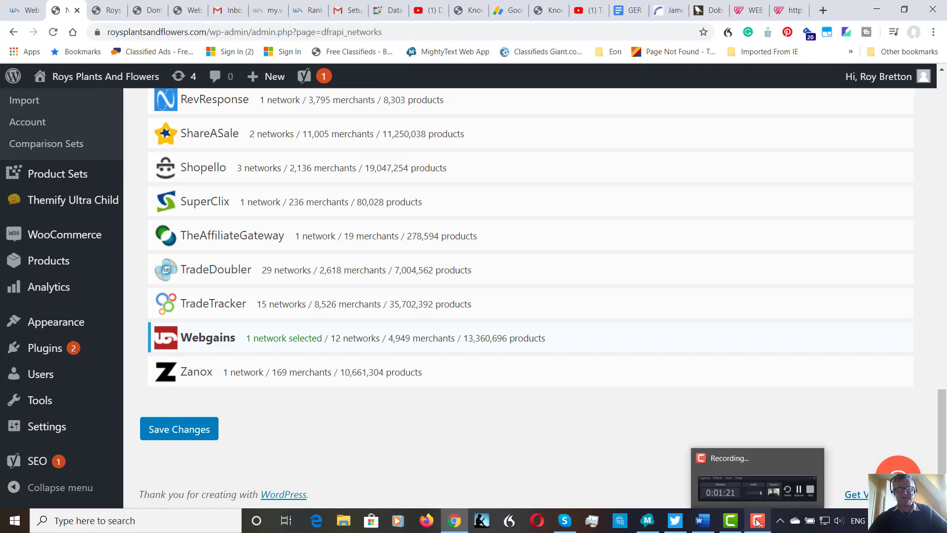
{"action": "mouse_move", "coordinate": [792, 489]}
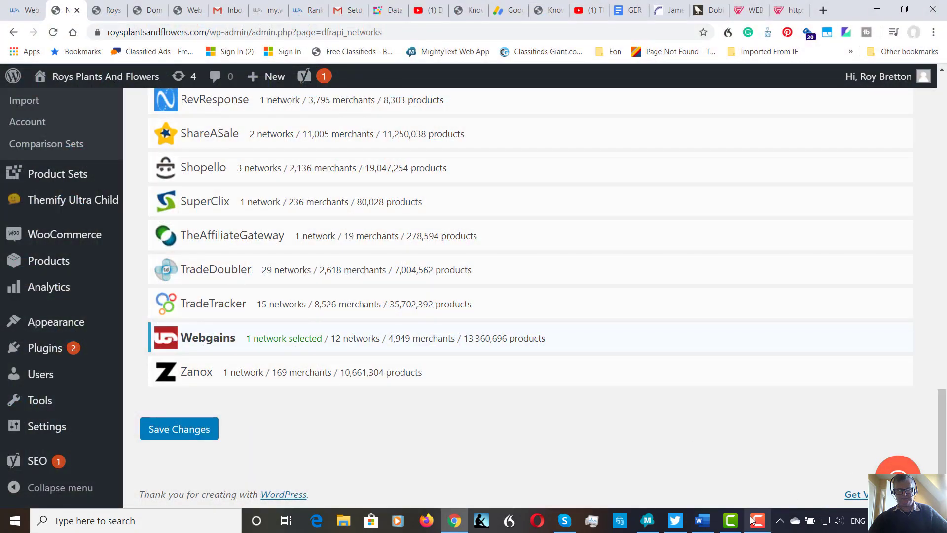
{"action": "left_click", "coordinate": [757, 521]}
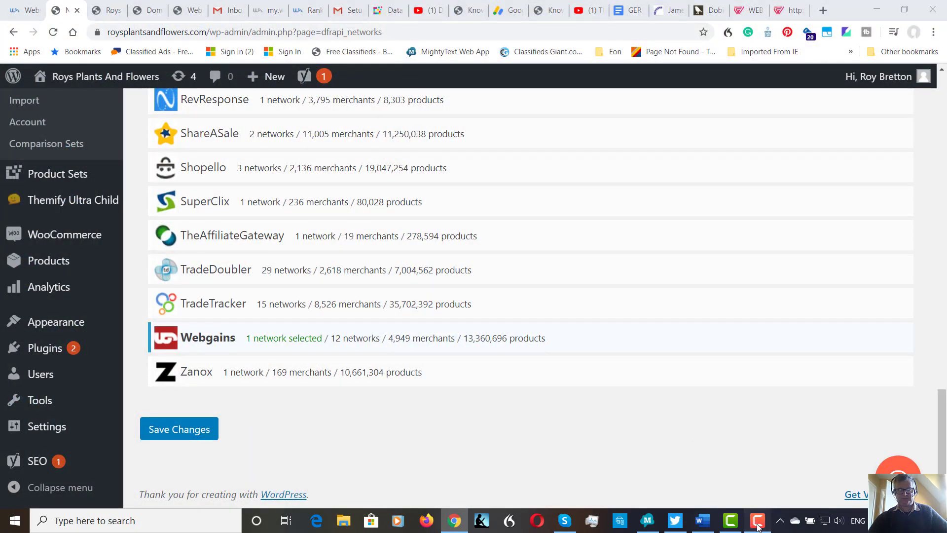
{"action": "left_click", "coordinate": [770, 409]}
{"action": "scroll", "coordinate": [719, 364], "scroll_direction": "up", "scroll_amount": 15}
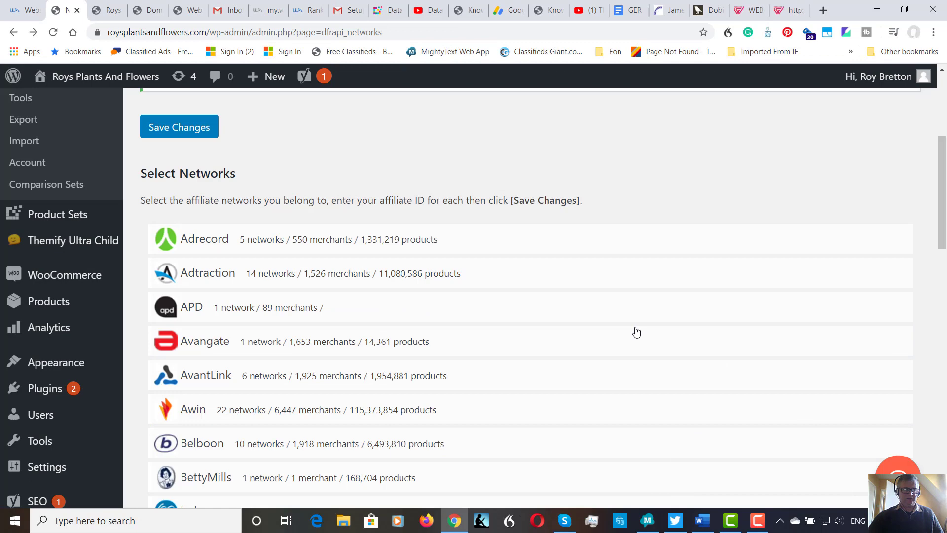
{"action": "scroll", "coordinate": [636, 332], "scroll_direction": "up", "scroll_amount": 5}
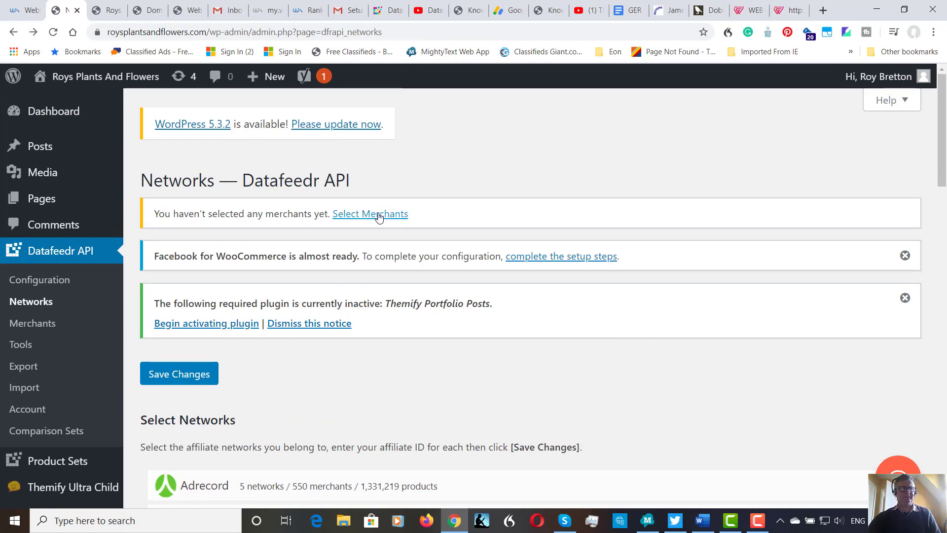
Step: Go to the merchant selection page and expand the Webgains UK merchant lists
{"action": "left_click", "coordinate": [376, 216]}
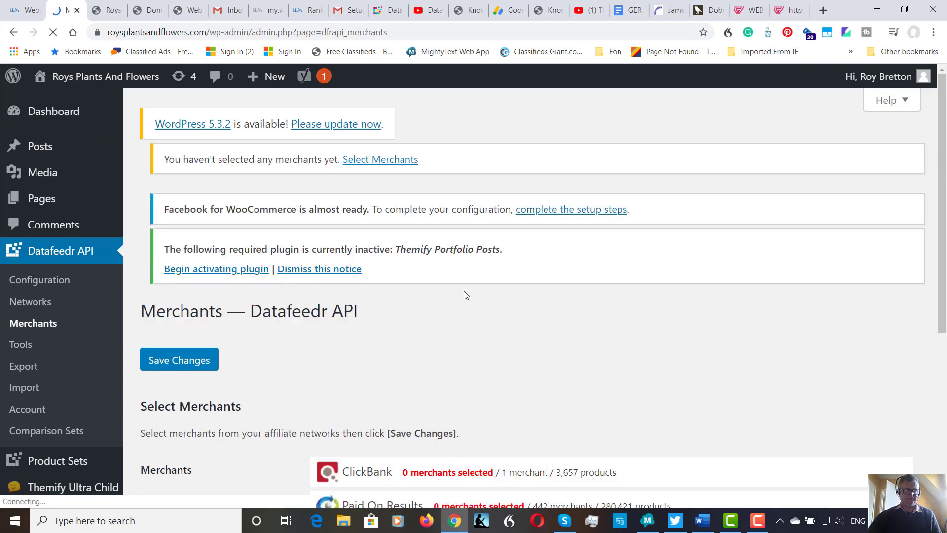
{"action": "scroll", "coordinate": [466, 294], "scroll_direction": "down", "scroll_amount": 4}
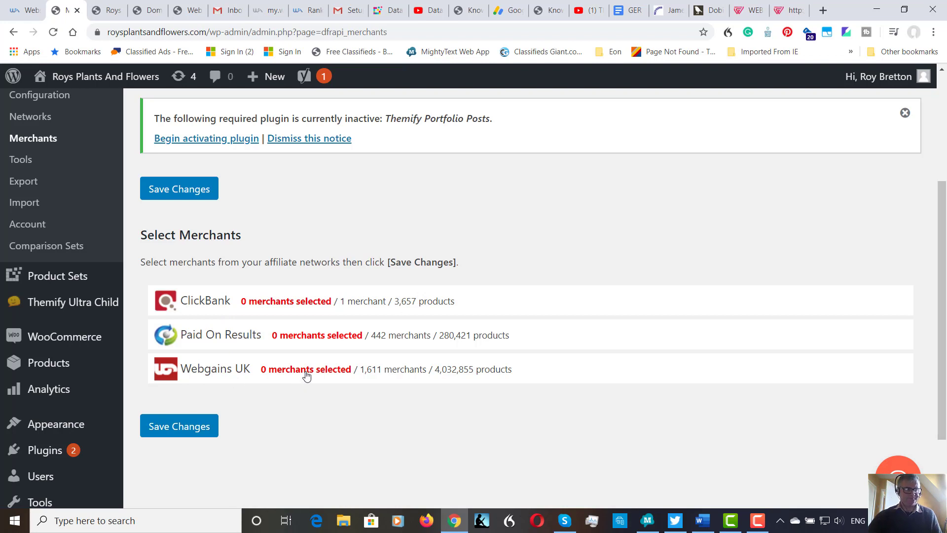
{"action": "left_click", "coordinate": [235, 374]}
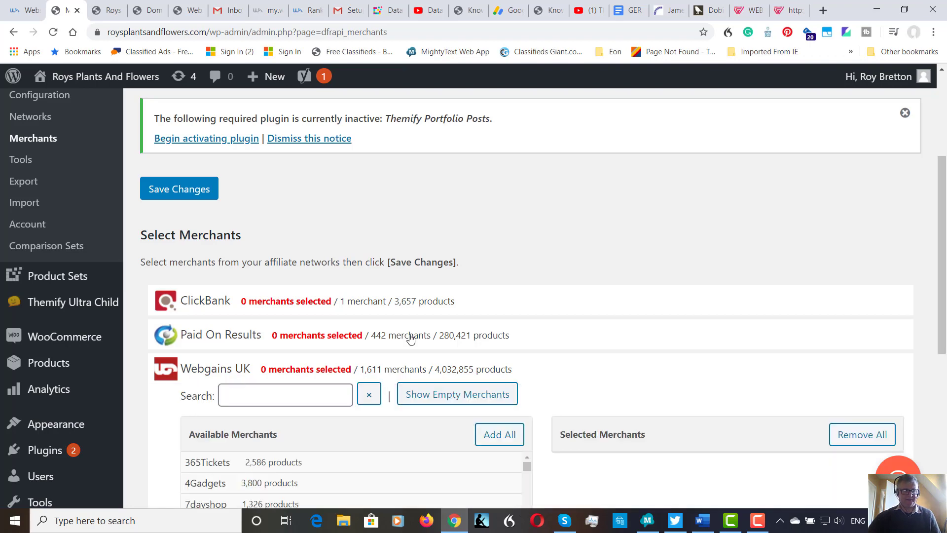
{"action": "scroll", "coordinate": [411, 340], "scroll_direction": "down", "scroll_amount": 2}
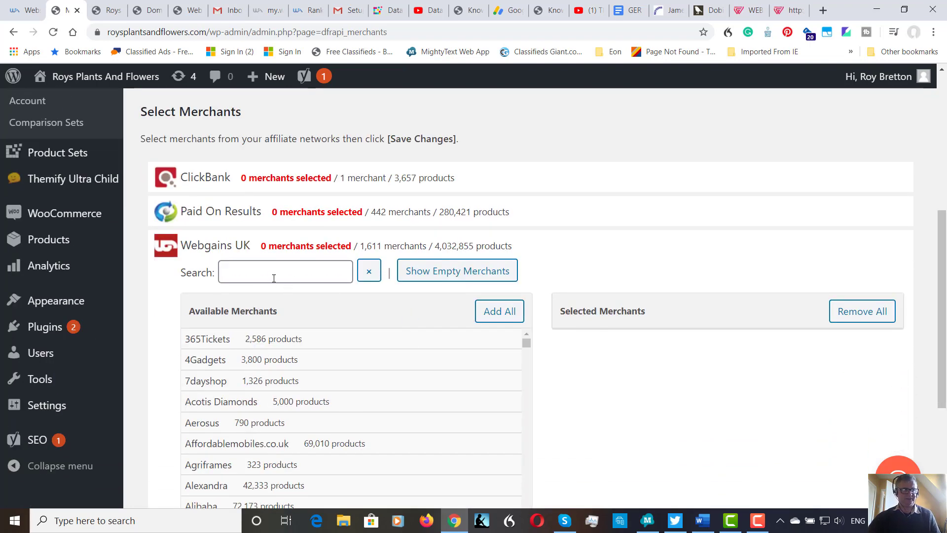
Step: Search 'Sutt' and add Suttons Seeds (7,626 products) to Selected Merchants
{"action": "left_click", "coordinate": [273, 274]}
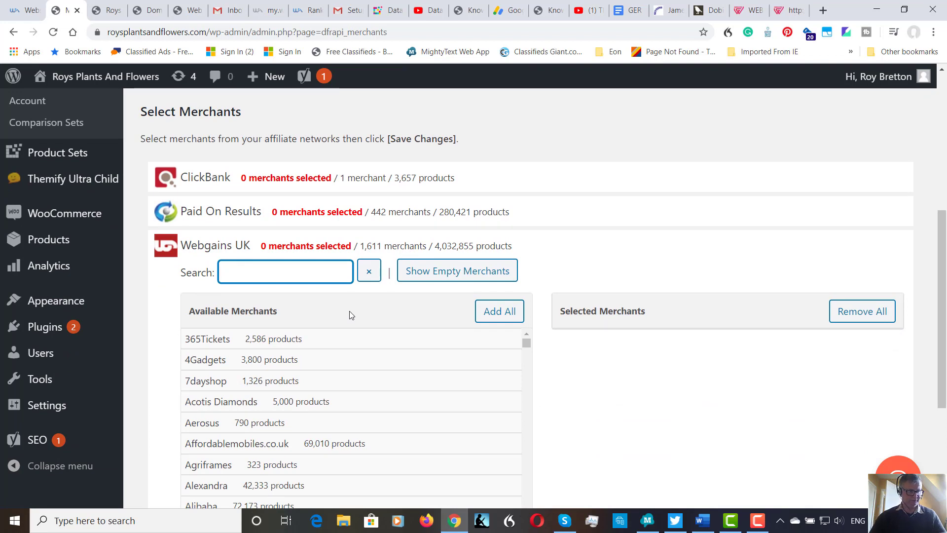
{"action": "type", "text": "S"}
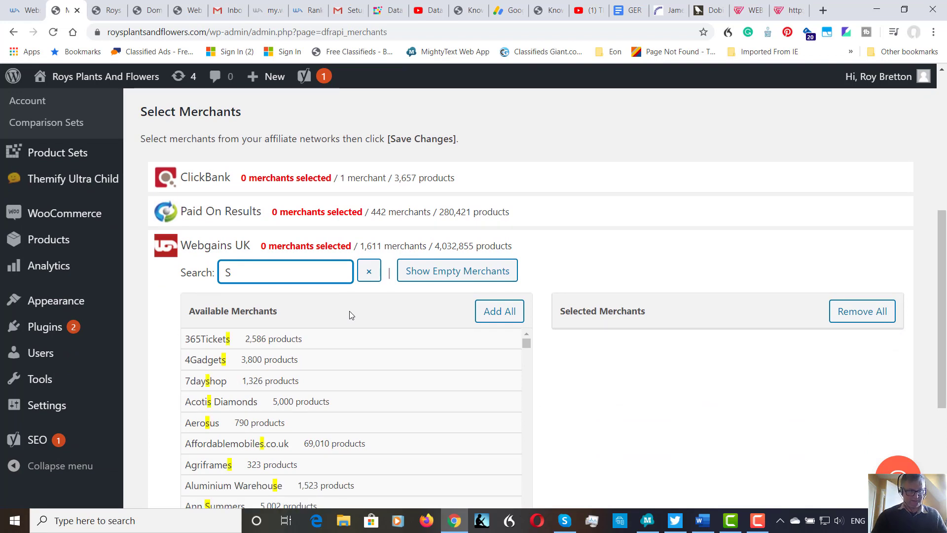
{"action": "type", "text": "ut"}
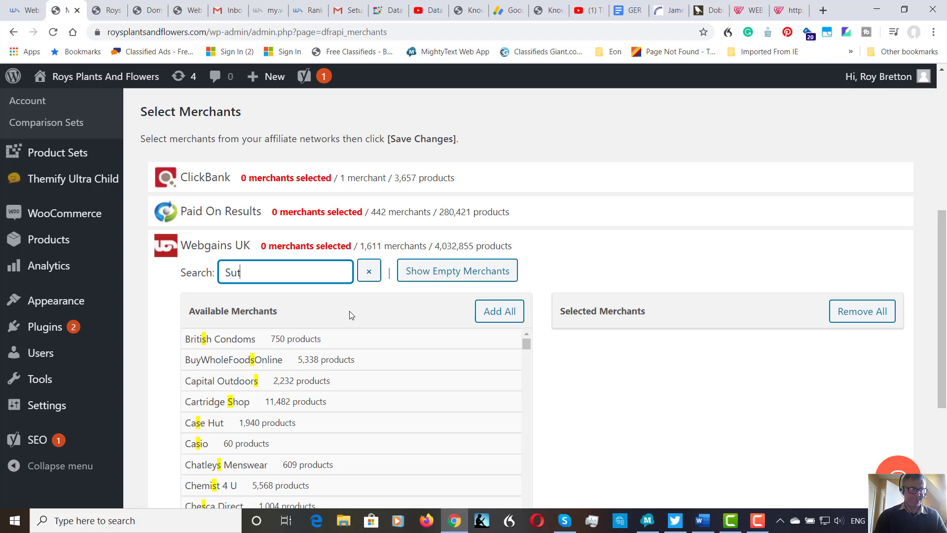
{"action": "type", "text": "t"}
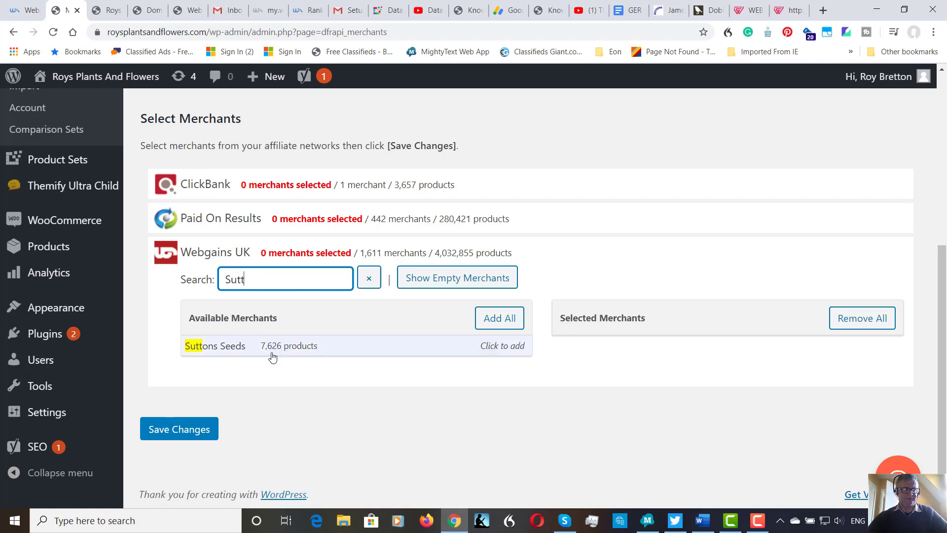
{"action": "left_click", "coordinate": [240, 350]}
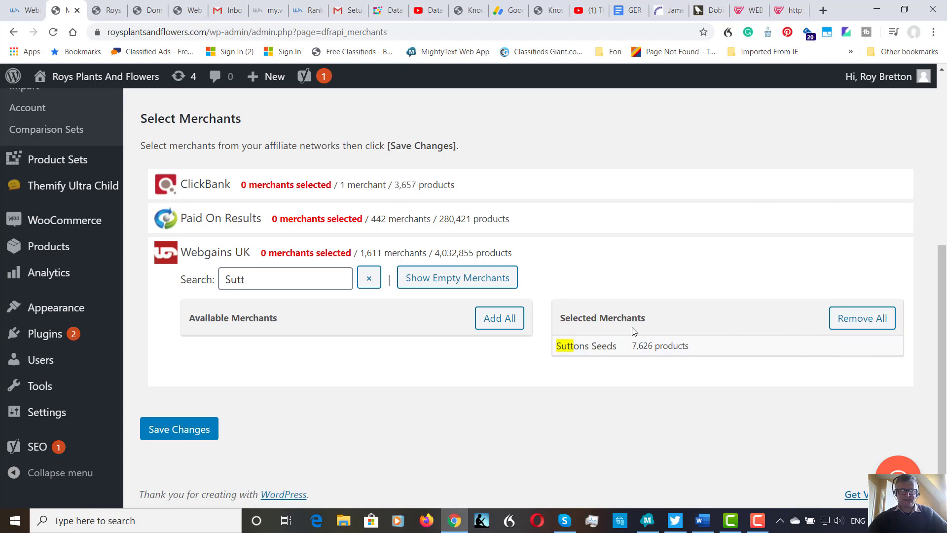
Step: Search for 'Dobies' and add it to Selected Merchants, then search 'Gree'
{"action": "double_click", "coordinate": [276, 277]}
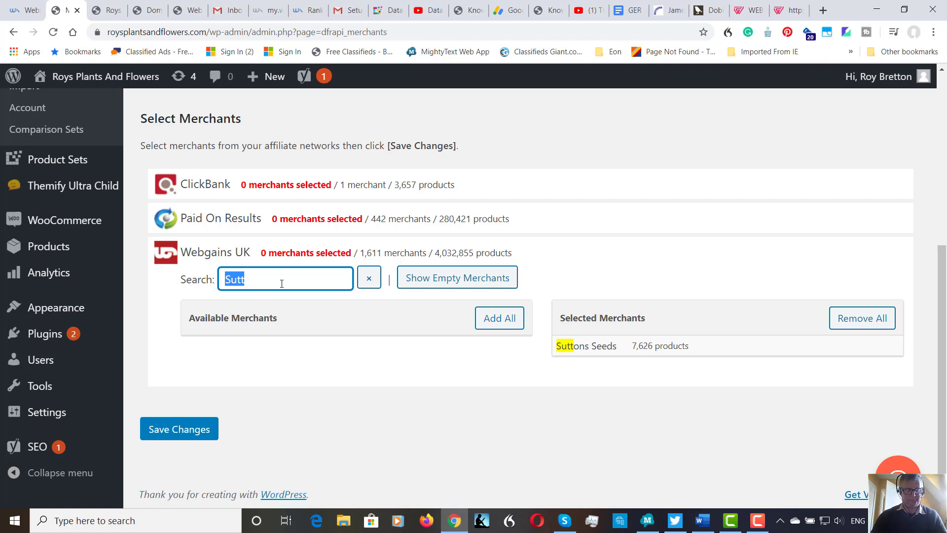
{"action": "type", "text": "plan"}
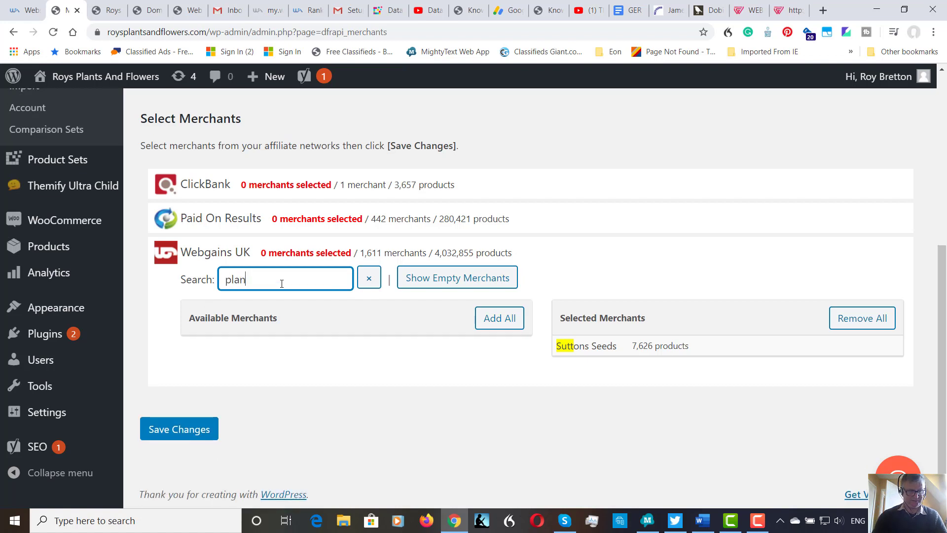
{"action": "type", "text": "ts"}
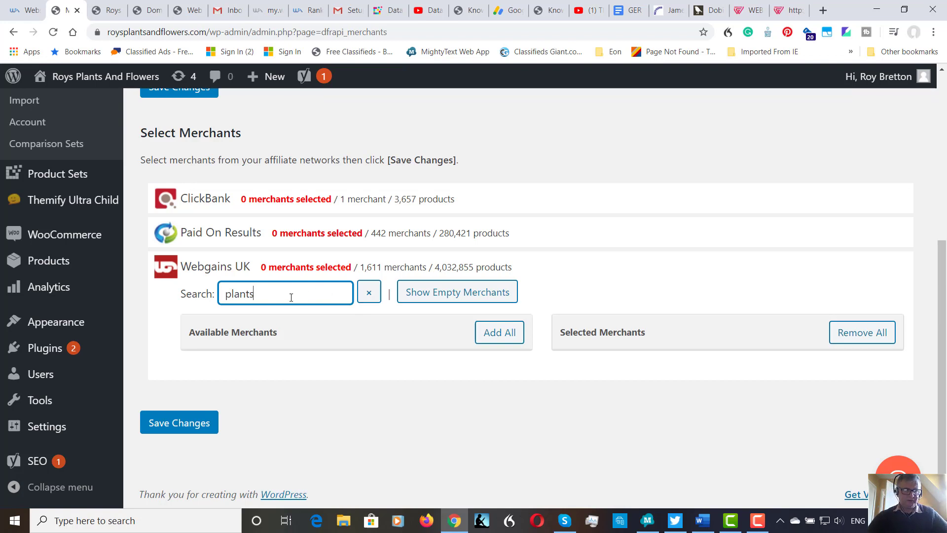
{"action": "key", "text": "BackSpace"}
{"action": "key", "text": "BackSpace"}
{"action": "key", "text": "BackSpace"}
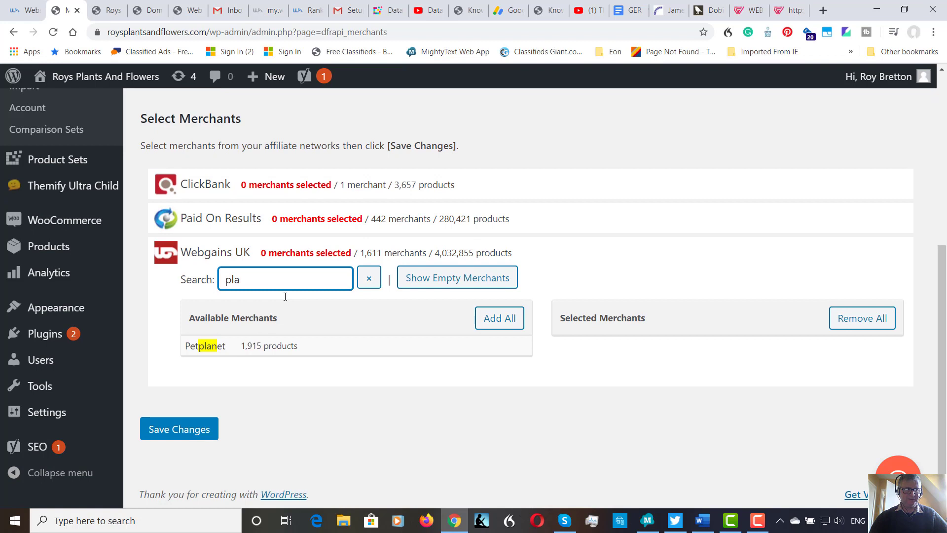
{"action": "key", "text": "BackSpace"}
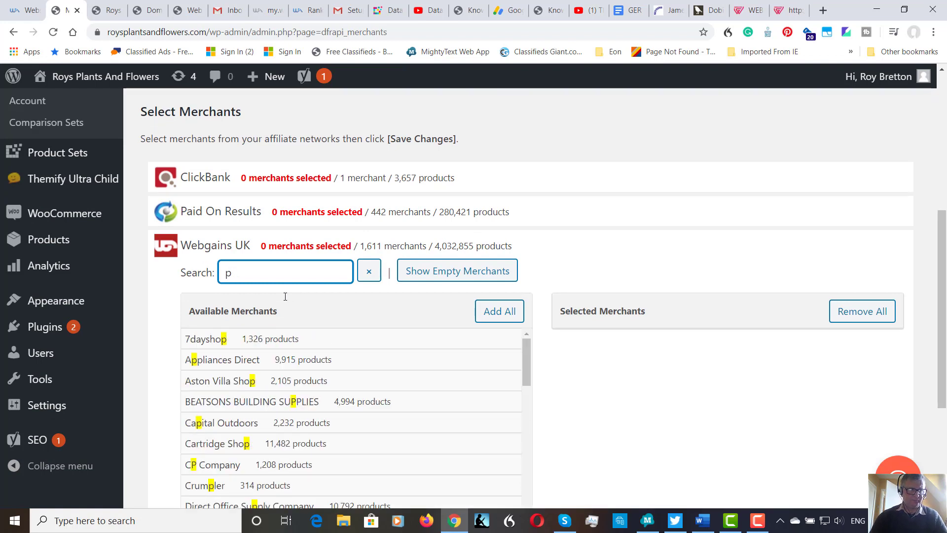
{"action": "key", "text": "BackSpace"}
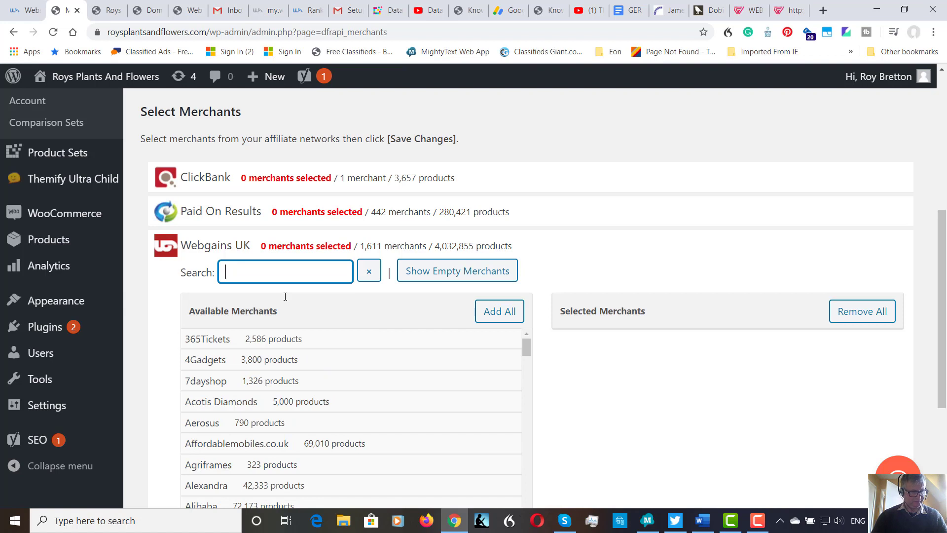
{"action": "type", "text": "ob"}
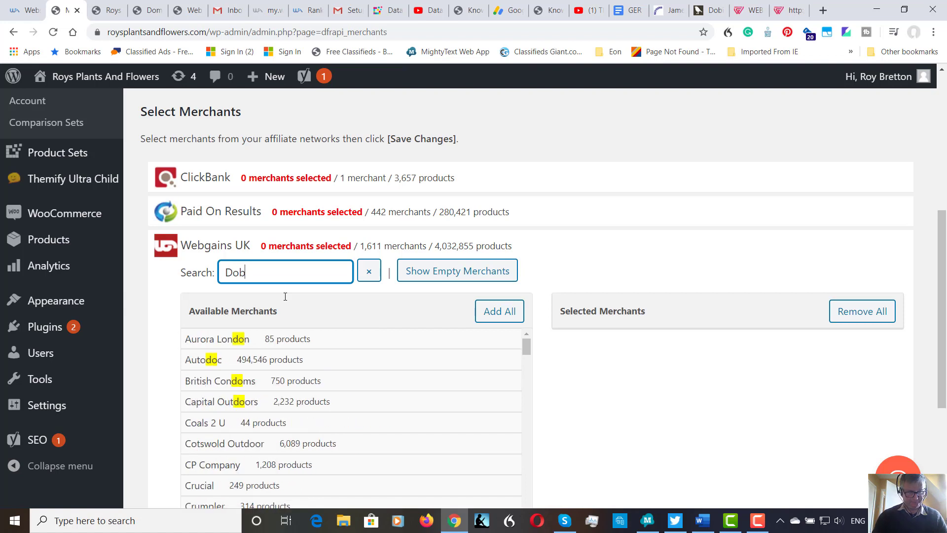
{"action": "type", "text": "ies"}
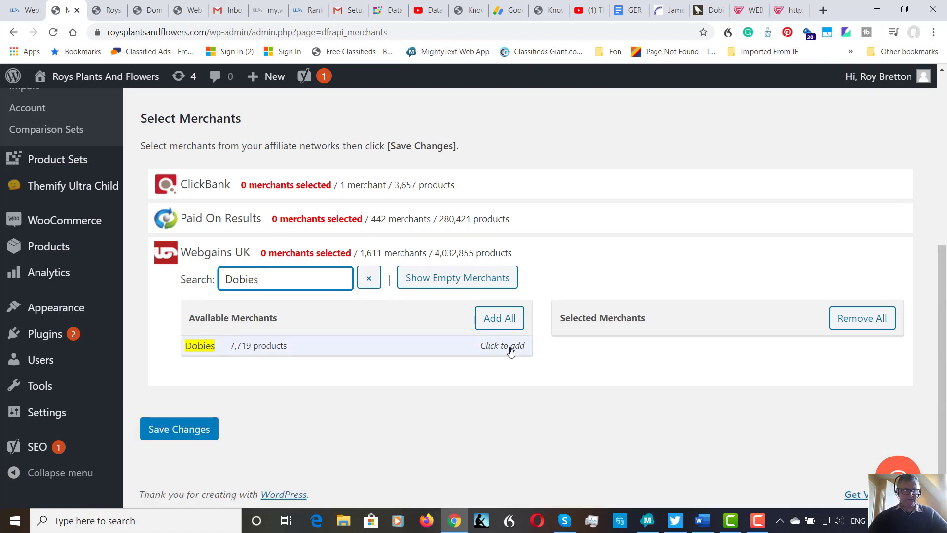
{"action": "left_click", "coordinate": [501, 321]}
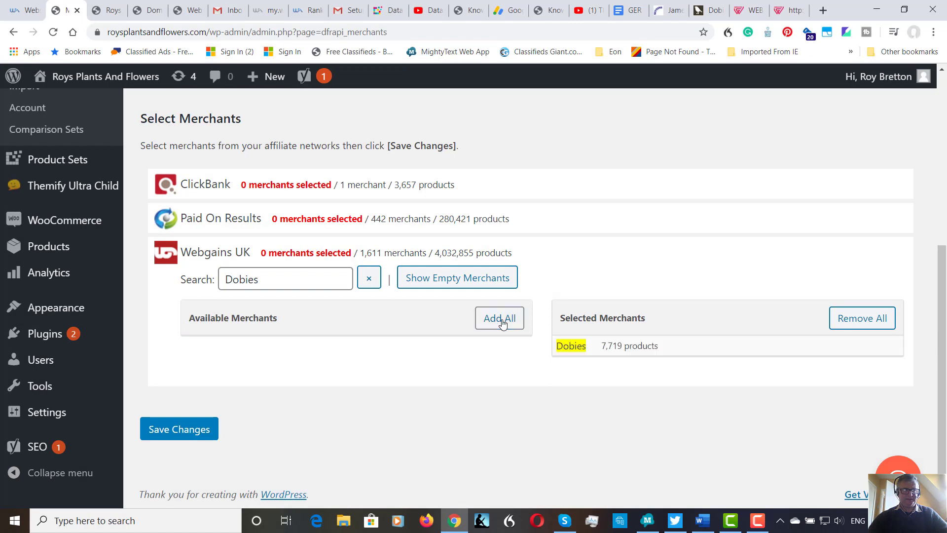
{"action": "double_click", "coordinate": [269, 281]}
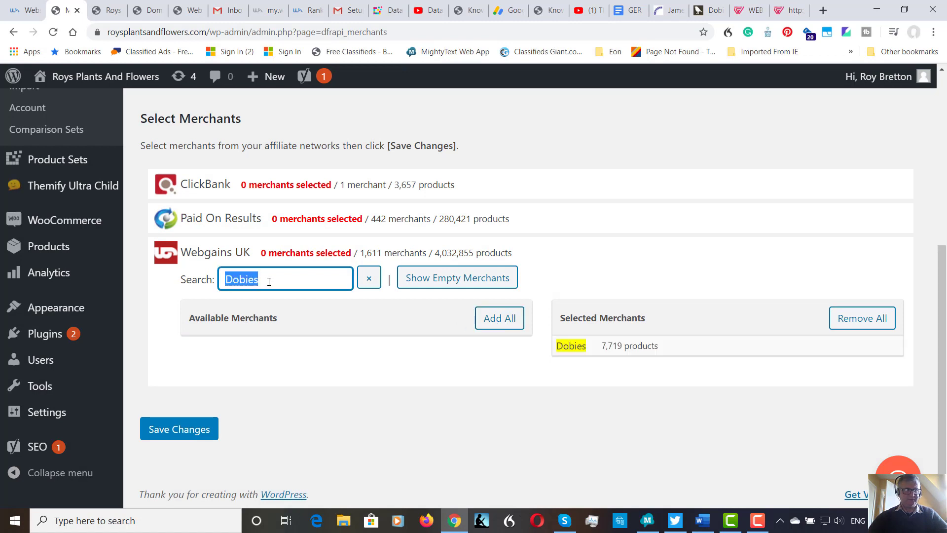
{"action": "type", "text": "Gree"}
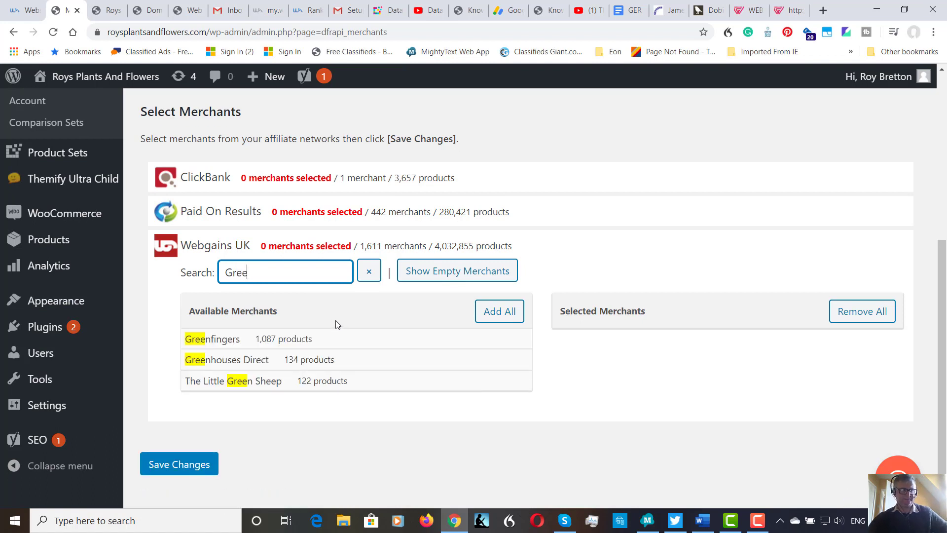
Step: Add Greenfingers and Greenhouses Direct from the 'Gree' results to Selected Merchants
{"action": "left_click", "coordinate": [240, 341]}
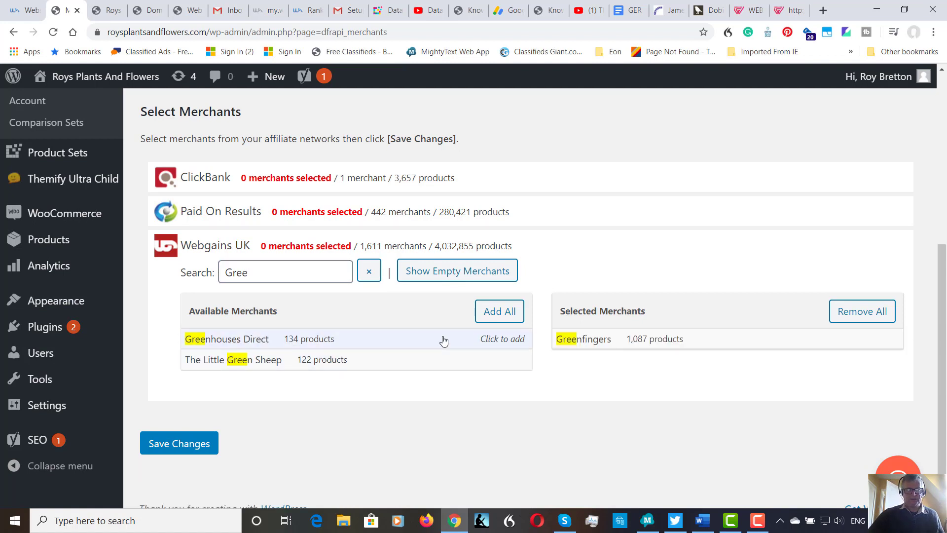
{"action": "left_click", "coordinate": [261, 343]}
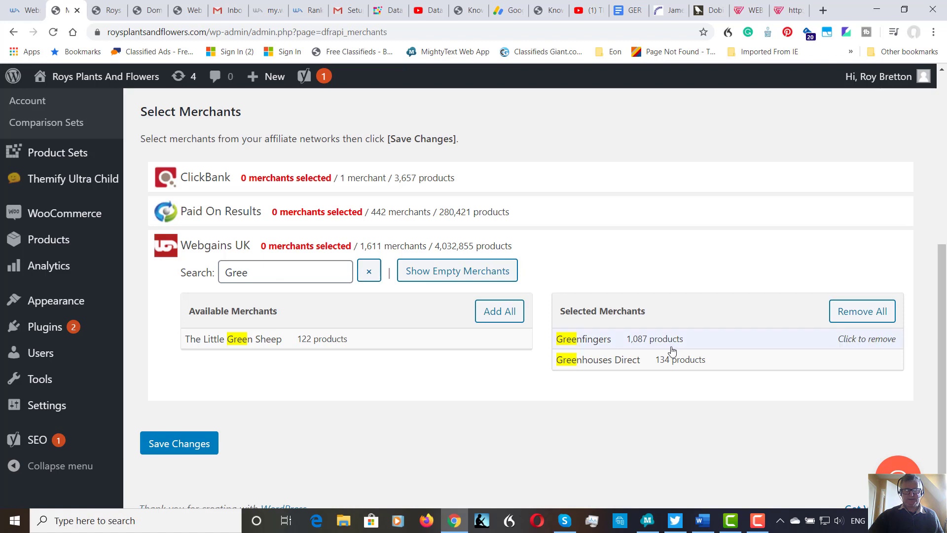
{"action": "scroll", "coordinate": [673, 350], "scroll_direction": "up", "scroll_amount": 1}
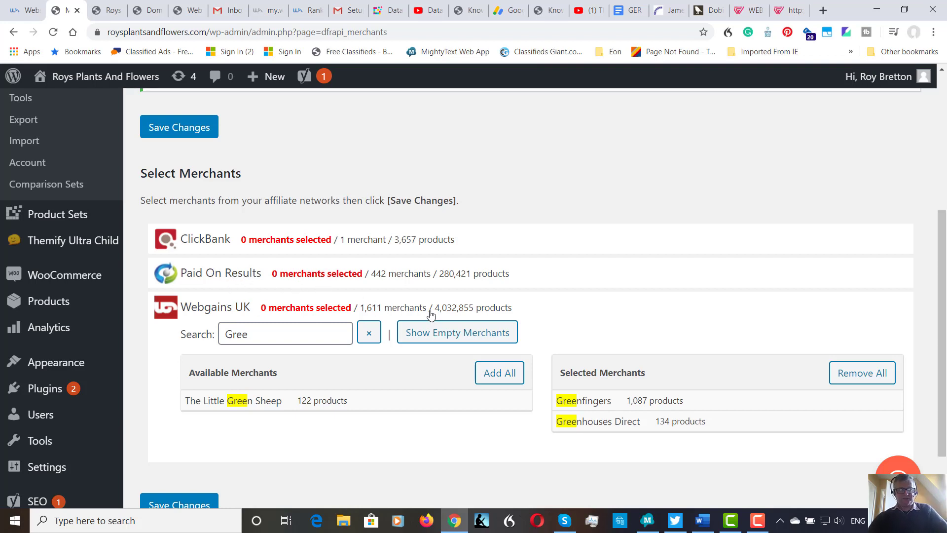
{"action": "scroll", "coordinate": [431, 316], "scroll_direction": "down", "scroll_amount": 1}
{"action": "scroll", "coordinate": [432, 313], "scroll_direction": "down", "scroll_amount": 1}
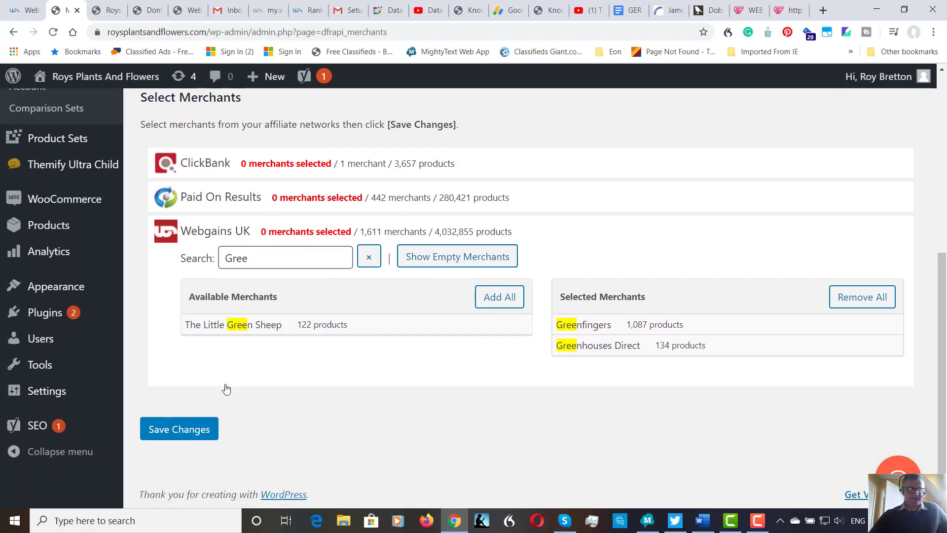
Step: Save the merchant changes and confirm the 'Merchants successfully updated!' notice
{"action": "left_click", "coordinate": [207, 432]}
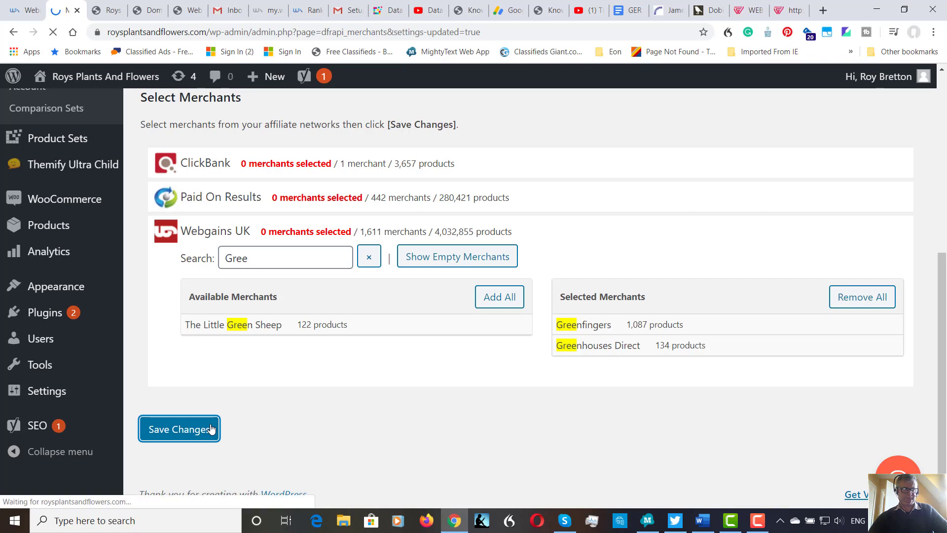
{"action": "scroll", "coordinate": [537, 313], "scroll_direction": "down", "scroll_amount": 3}
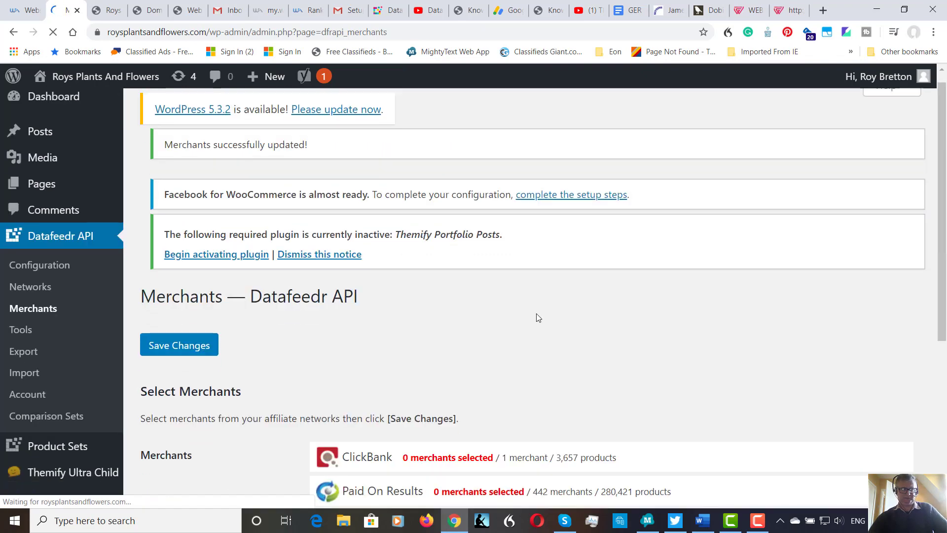
{"action": "scroll", "coordinate": [535, 316], "scroll_direction": "down", "scroll_amount": 1}
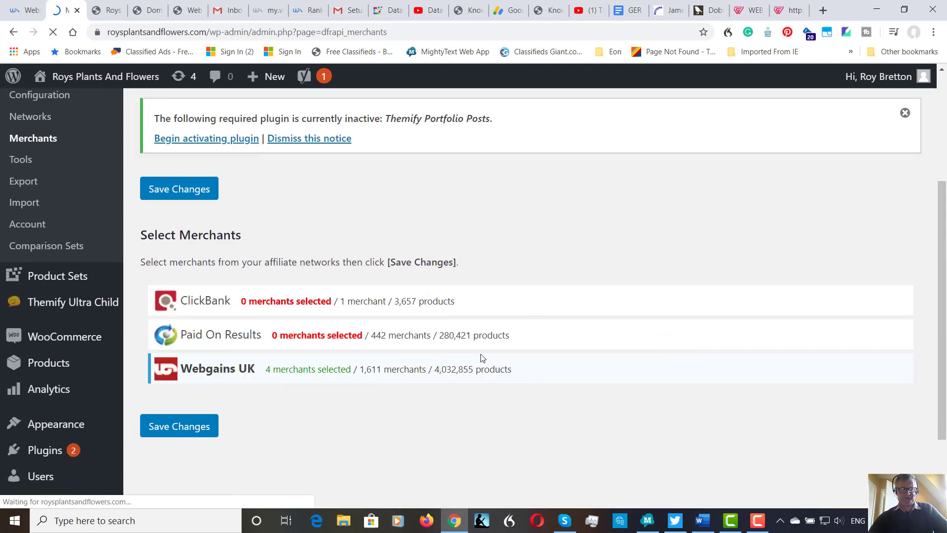
Step: Expand Webgains UK's '4 merchants selected' panel and review its Selected Merchants list
{"action": "left_click", "coordinate": [311, 370]}
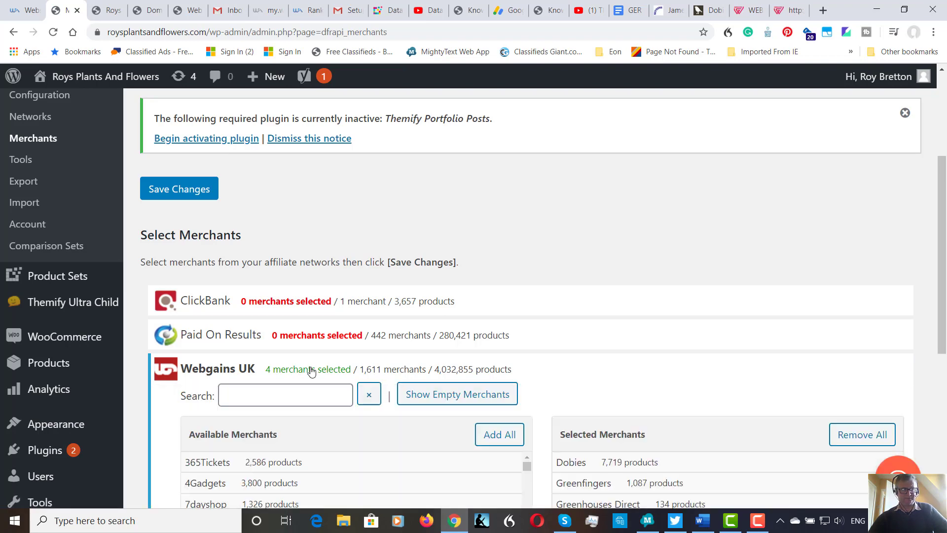
{"action": "scroll", "coordinate": [448, 341], "scroll_direction": "down", "scroll_amount": 3}
{"action": "scroll", "coordinate": [449, 348], "scroll_direction": "down", "scroll_amount": 1}
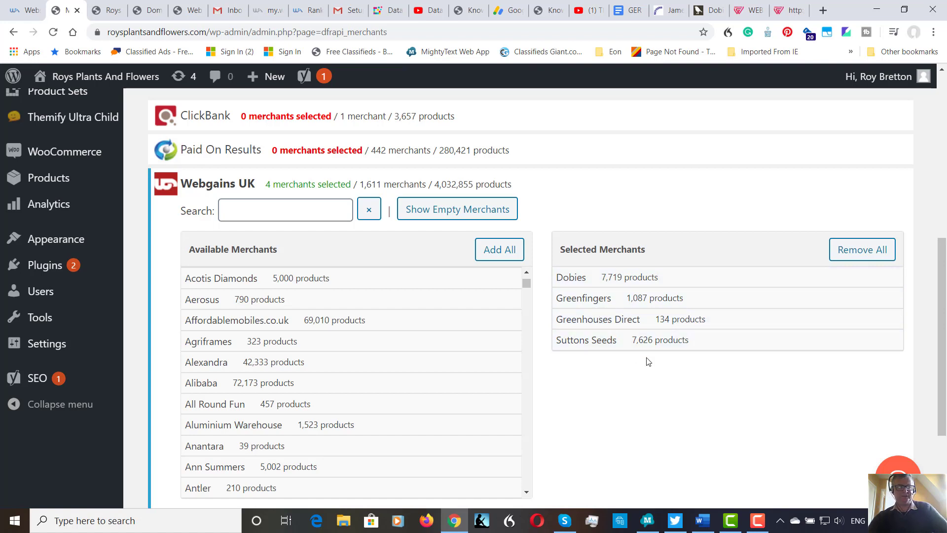
{"action": "scroll", "coordinate": [662, 363], "scroll_direction": "down", "scroll_amount": 1}
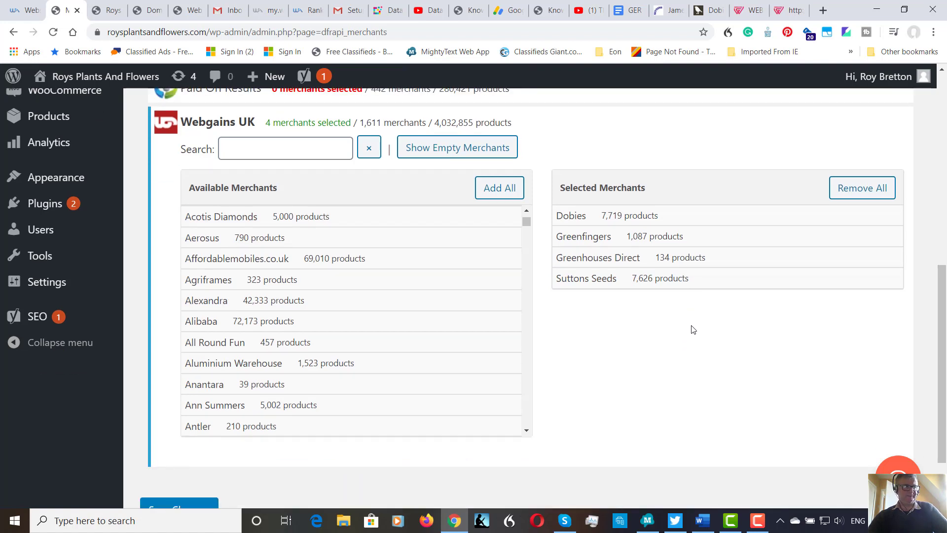
{"action": "scroll", "coordinate": [694, 330], "scroll_direction": "up", "scroll_amount": 2}
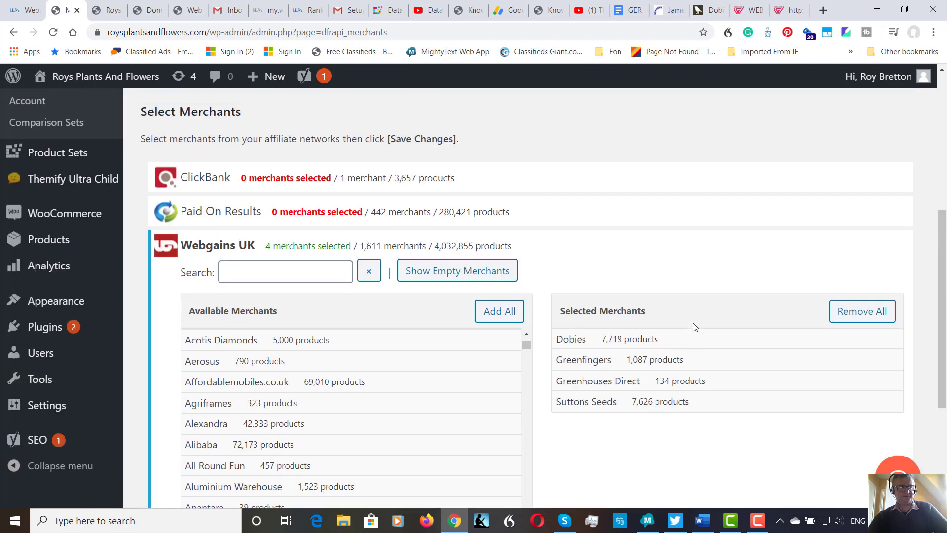
{"action": "scroll", "coordinate": [714, 312], "scroll_direction": "down", "scroll_amount": 1}
{"action": "scroll", "coordinate": [713, 312], "scroll_direction": "down", "scroll_amount": 1}
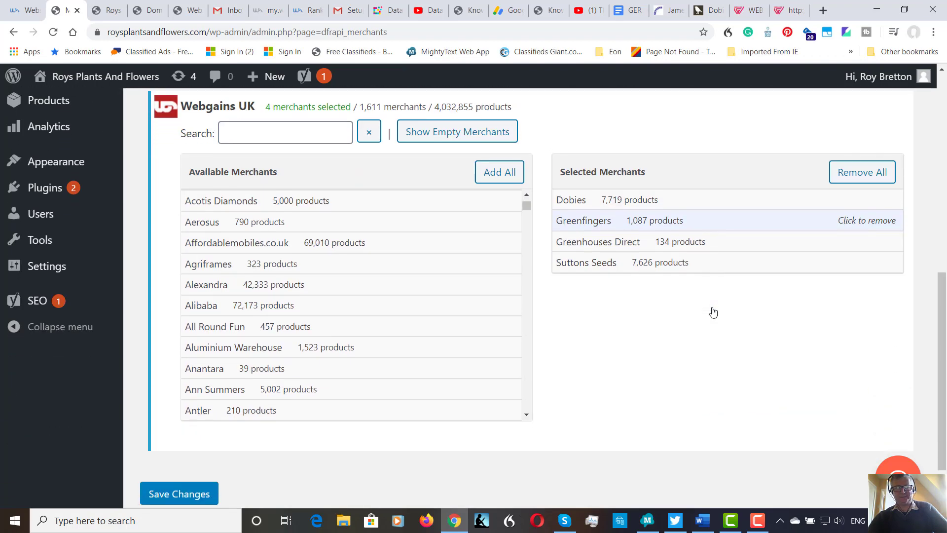
{"action": "scroll", "coordinate": [713, 312], "scroll_direction": "down", "scroll_amount": 1}
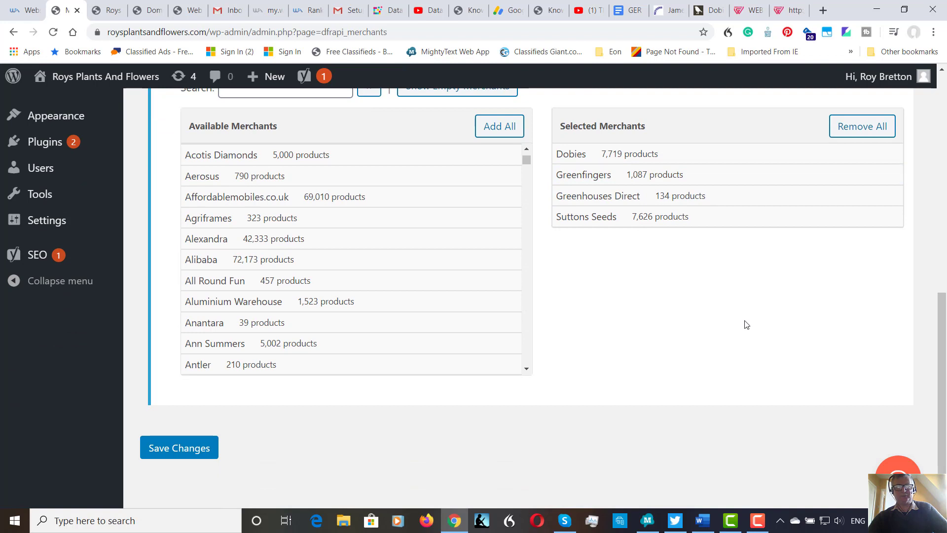